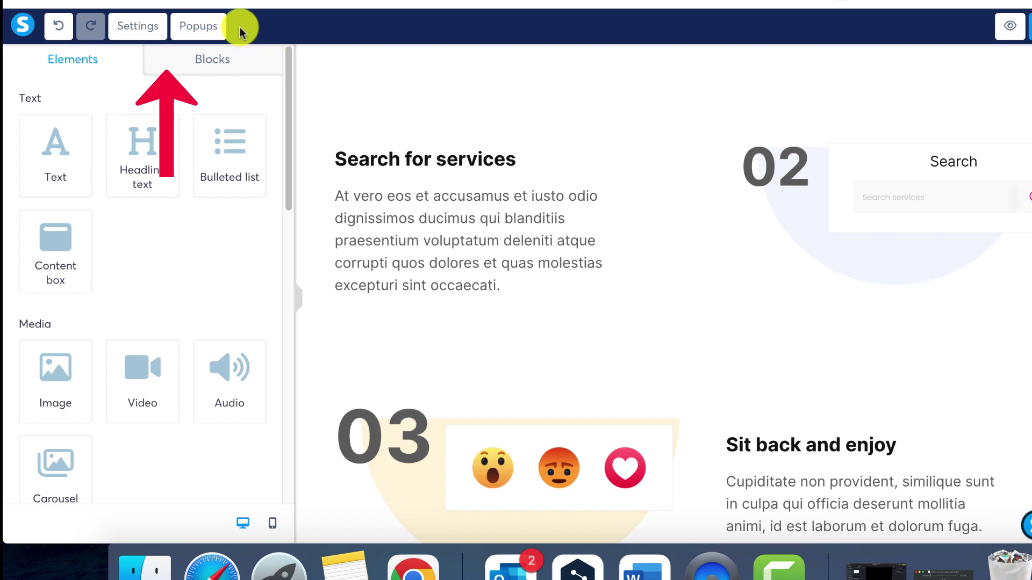
Show the squeeze page's popup list, which is still empty.
{"action": "left_click", "coordinate": [197, 27]}
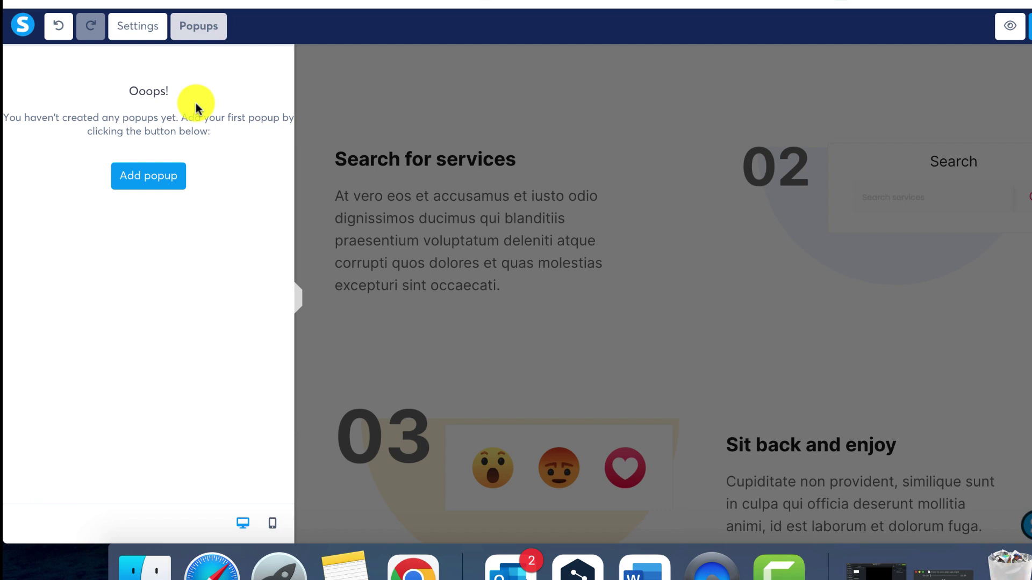
Add a 'Subscribe here for free' email popup and bring up its settings.
{"action": "left_click", "coordinate": [167, 178]}
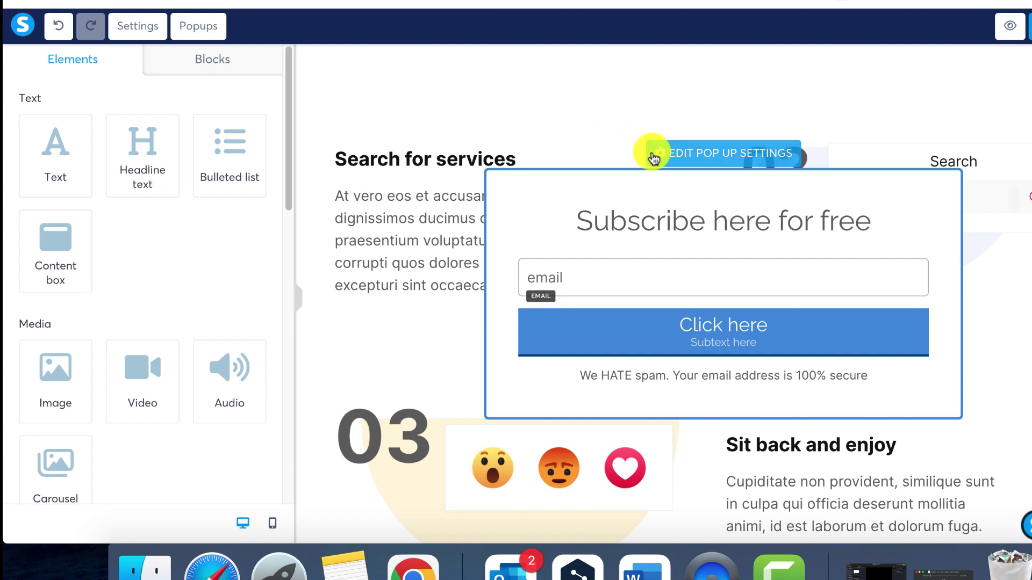
{"action": "left_click", "coordinate": [654, 158]}
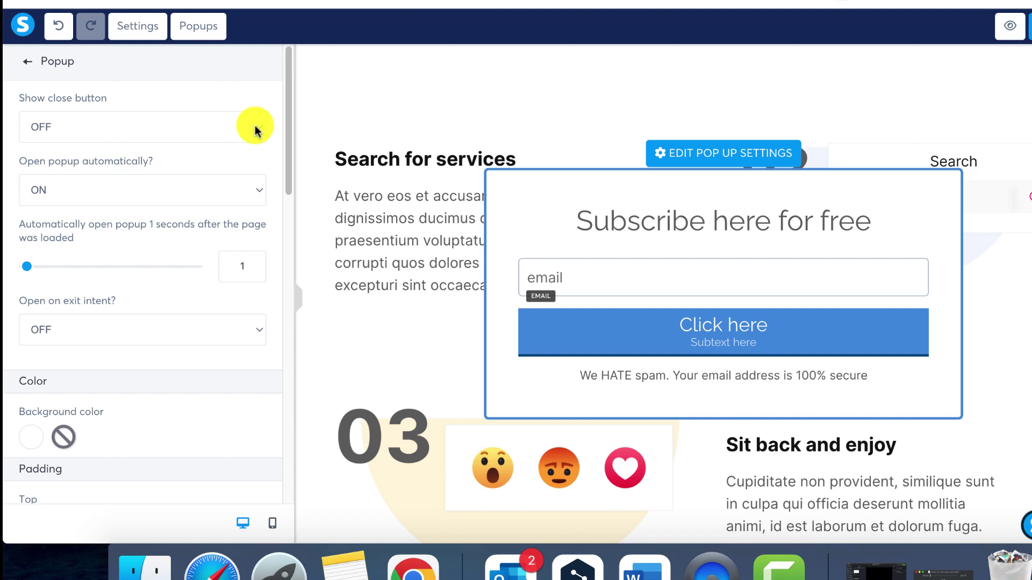
Set Show close button to ON and switch on the reappearance Delay.
{"action": "left_click", "coordinate": [255, 127]}
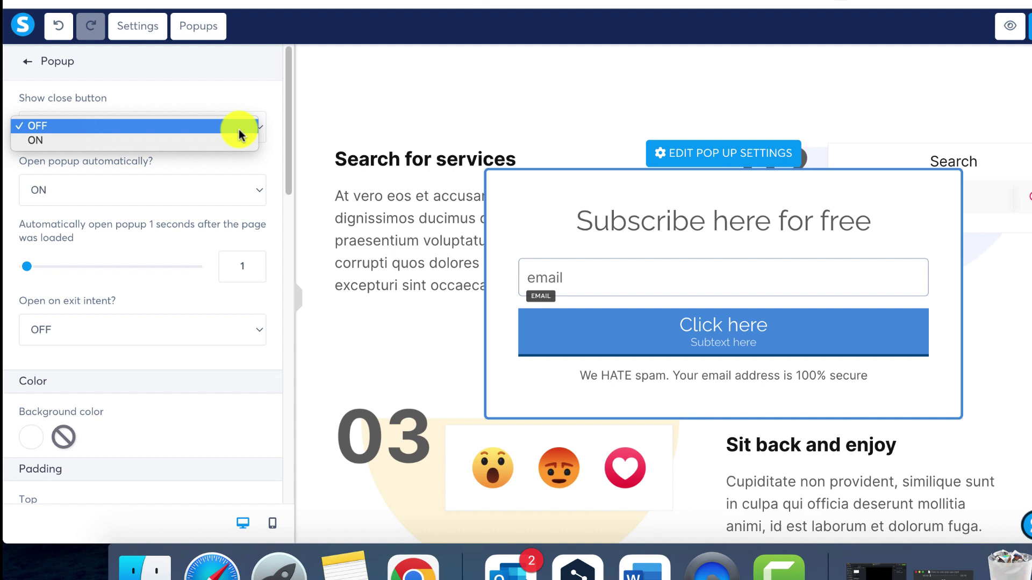
{"action": "left_click", "coordinate": [190, 140]}
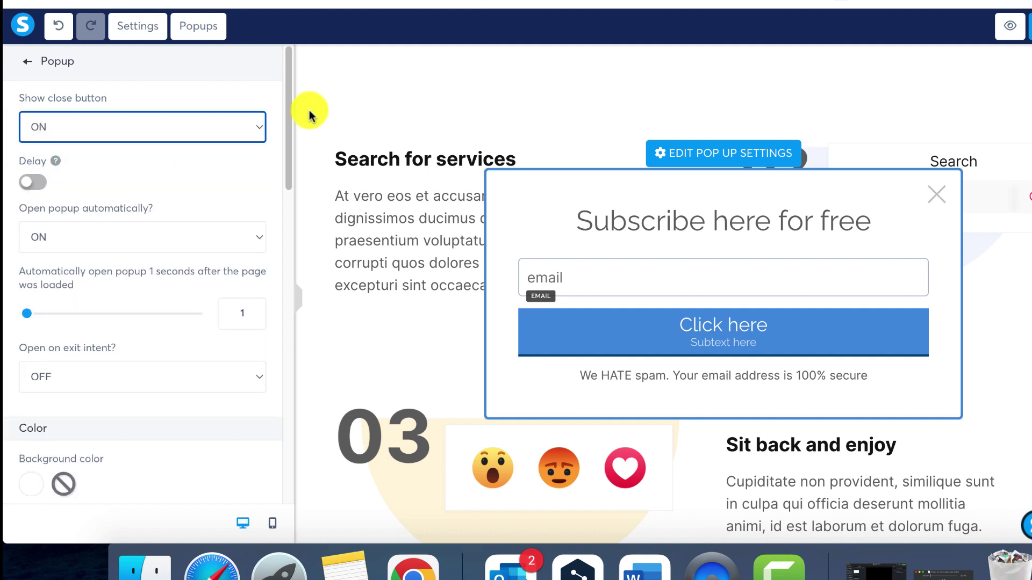
{"action": "left_click", "coordinate": [248, 125]}
{"action": "left_click", "coordinate": [230, 112]}
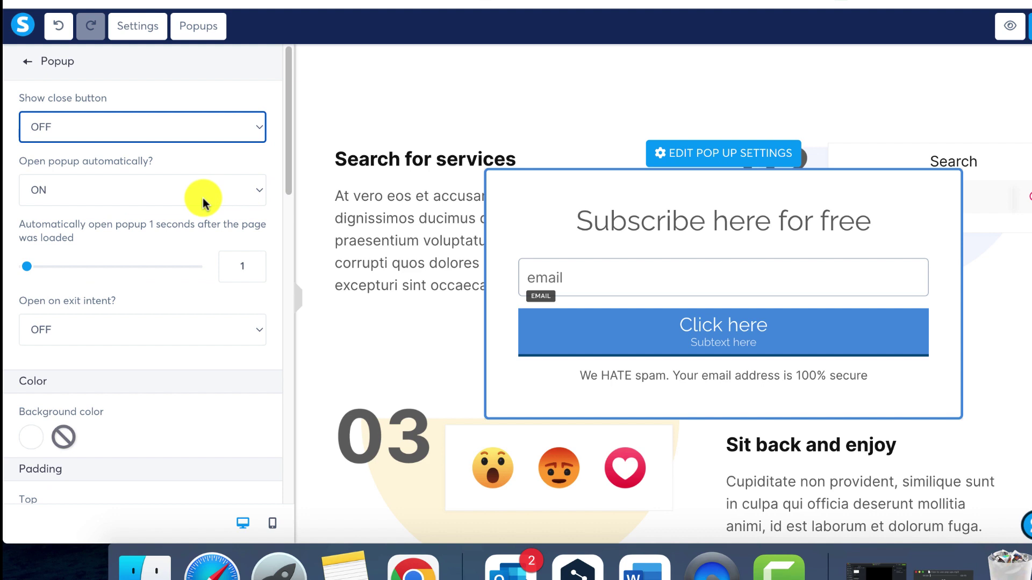
{"action": "left_click", "coordinate": [178, 121]}
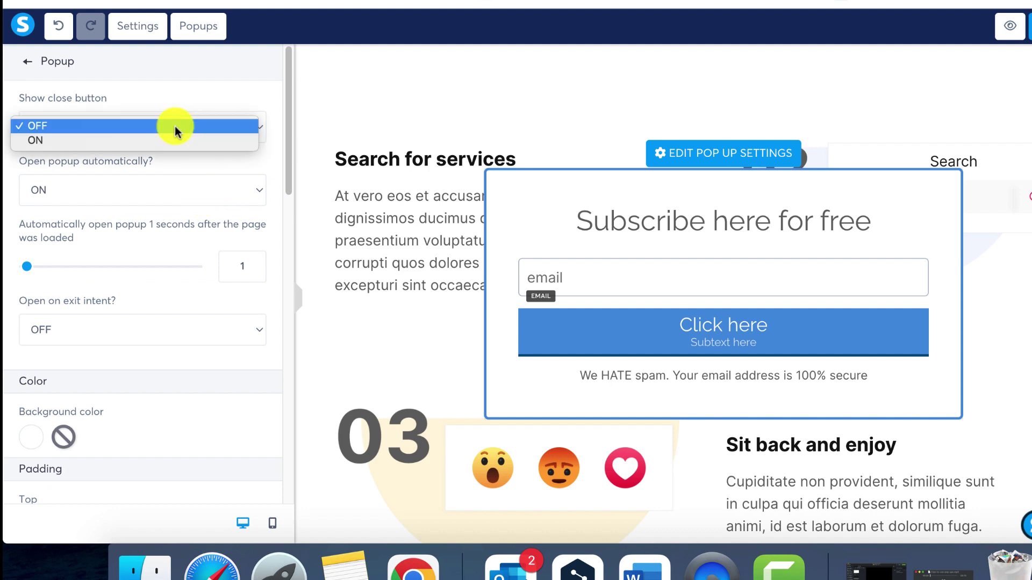
{"action": "left_click", "coordinate": [139, 140]}
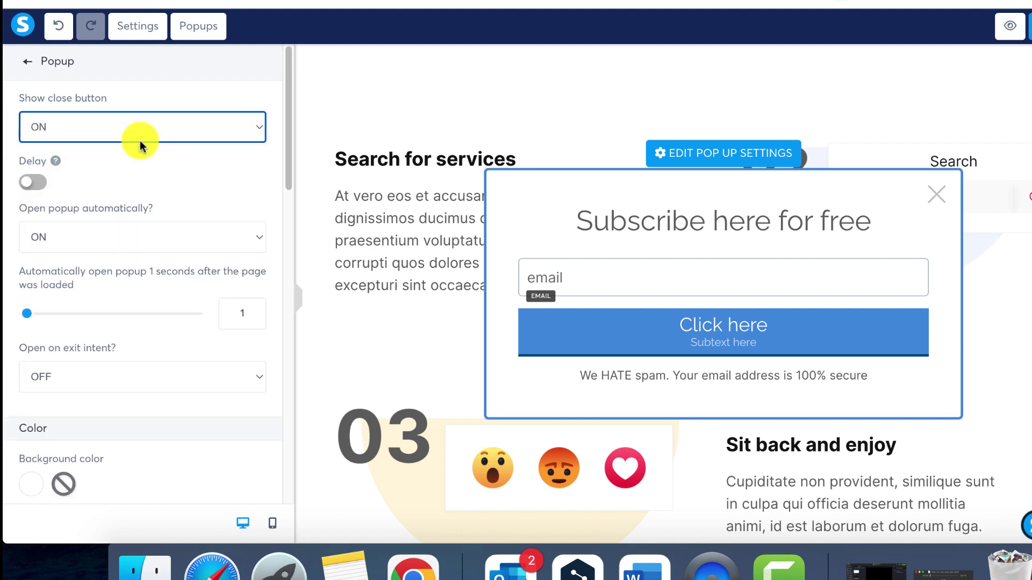
{"action": "left_click", "coordinate": [31, 184]}
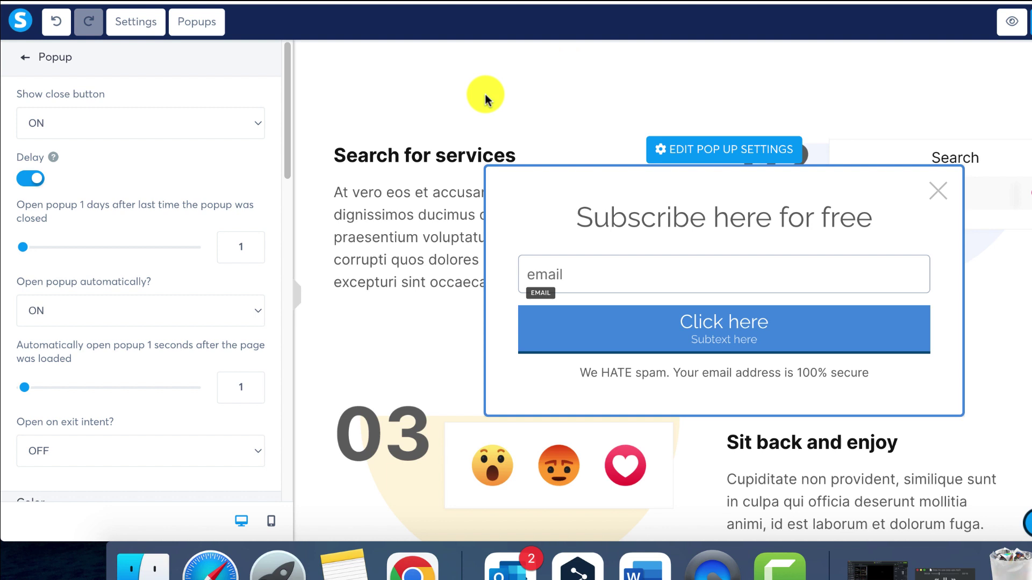
Set the popup to reappear after 6 days and open on exit intent, leaving colours unchanged.
{"action": "left_click", "coordinate": [258, 248]}
{"action": "left_click", "coordinate": [258, 248]}
{"action": "left_click", "coordinate": [258, 248]}
{"action": "type", "text": "6"}
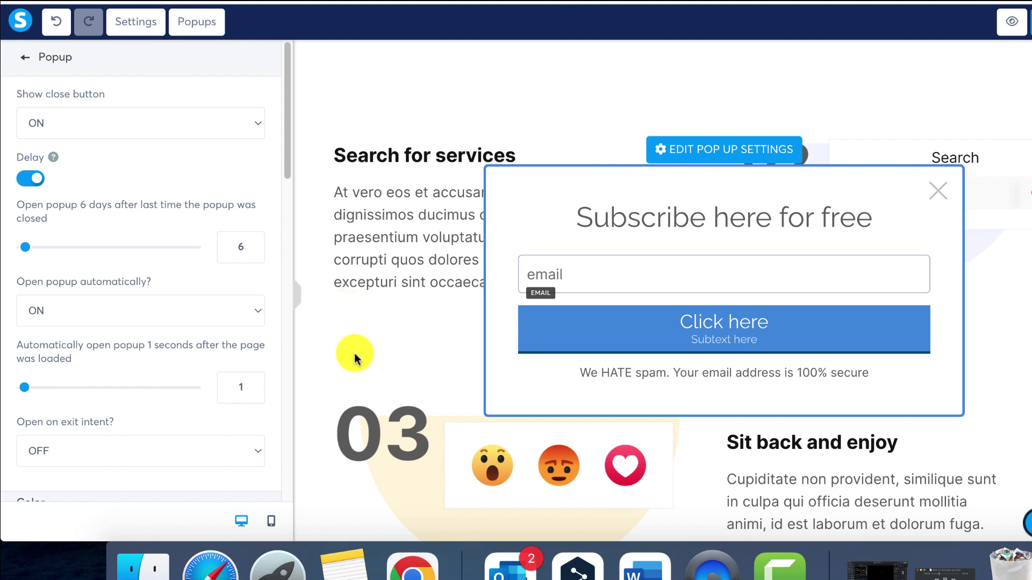
{"action": "scroll", "coordinate": [291, 438], "scroll_direction": "down", "scroll_amount": 2}
{"action": "scroll", "coordinate": [291, 438], "scroll_direction": "down", "scroll_amount": 1}
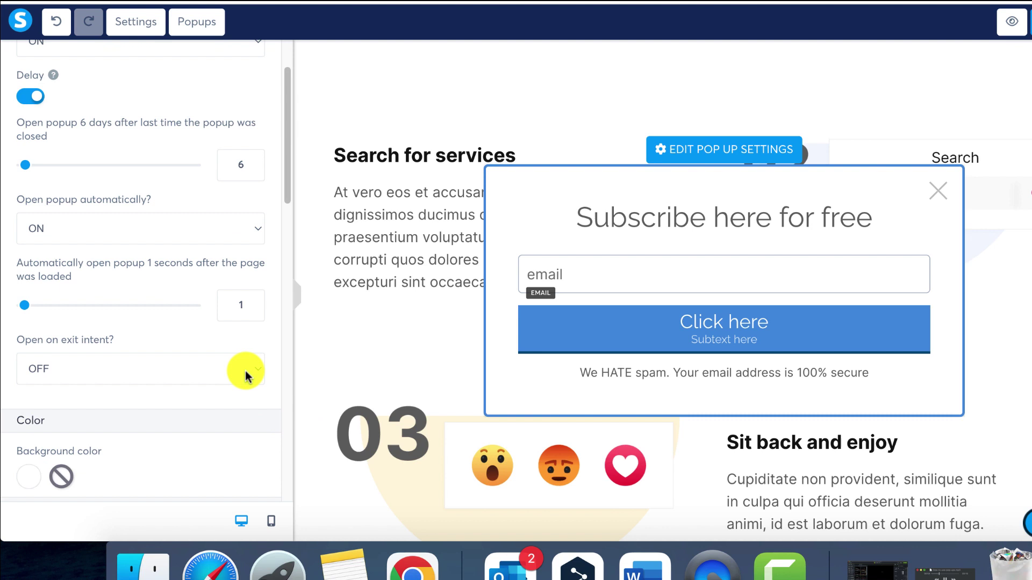
{"action": "left_click", "coordinate": [256, 369]}
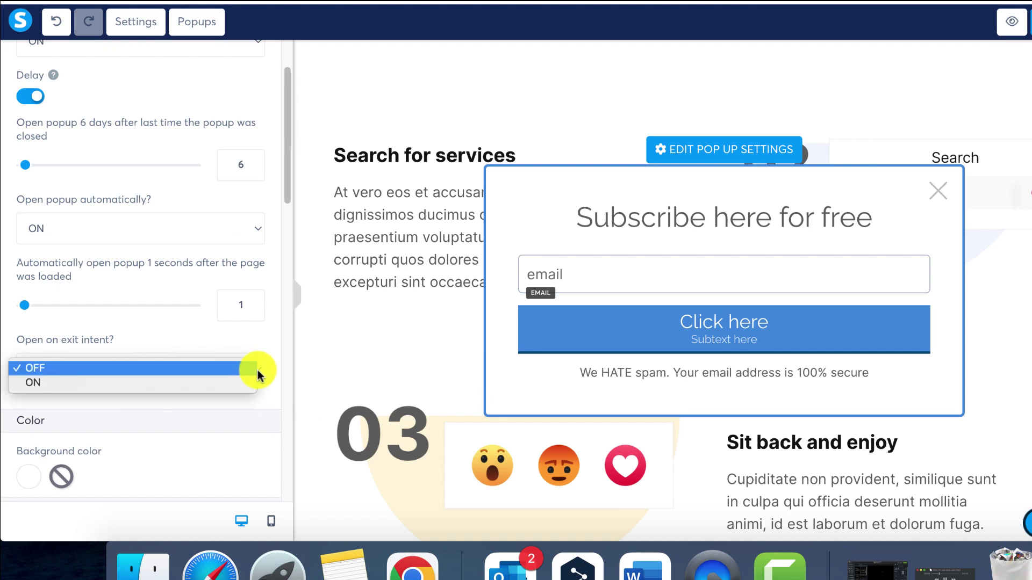
{"action": "left_click", "coordinate": [215, 383]}
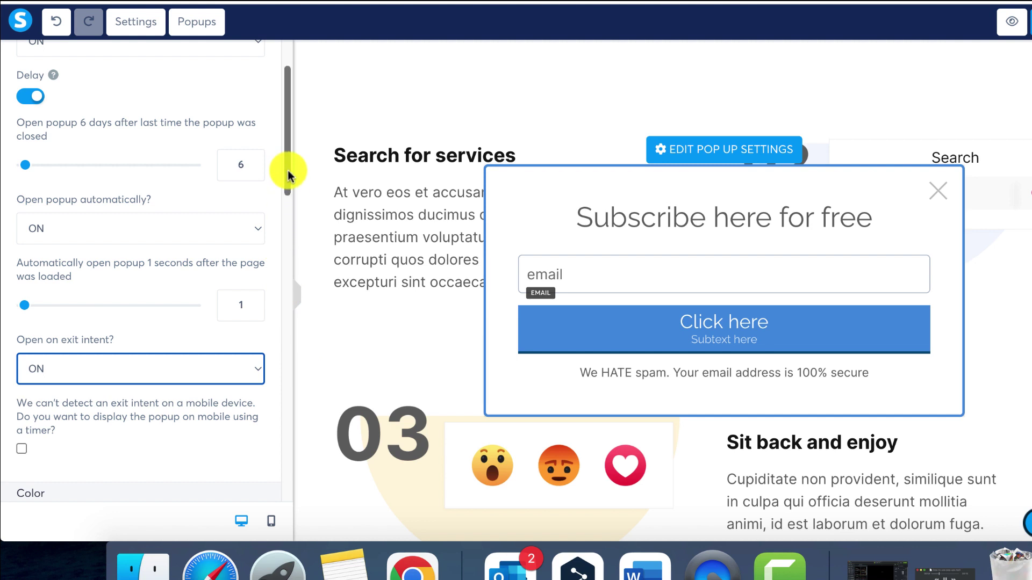
{"action": "left_click_drag", "start_coordinate": [287, 170], "coordinate": [277, 215]}
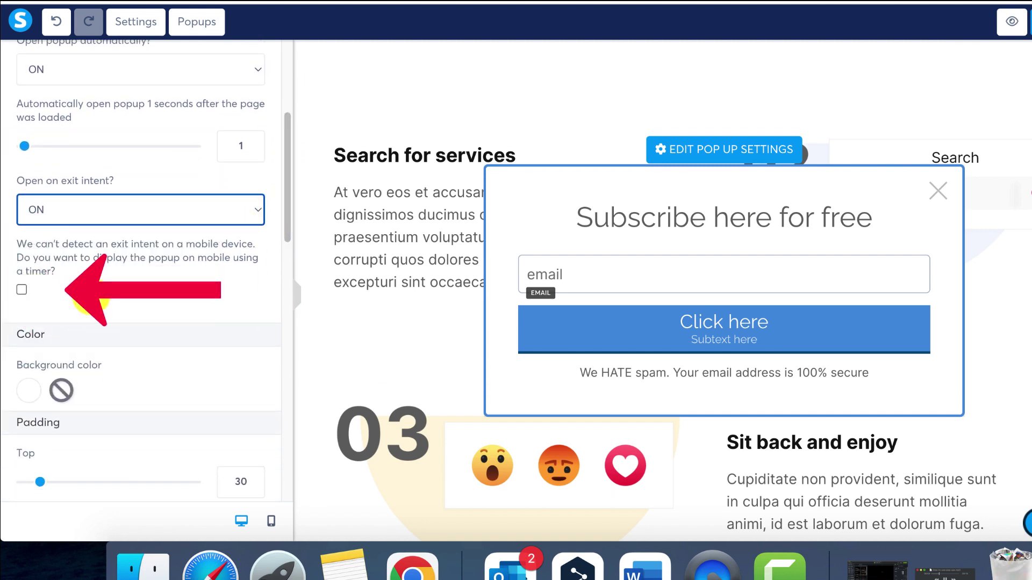
{"action": "scroll", "coordinate": [261, 310], "scroll_direction": "down", "scroll_amount": 3}
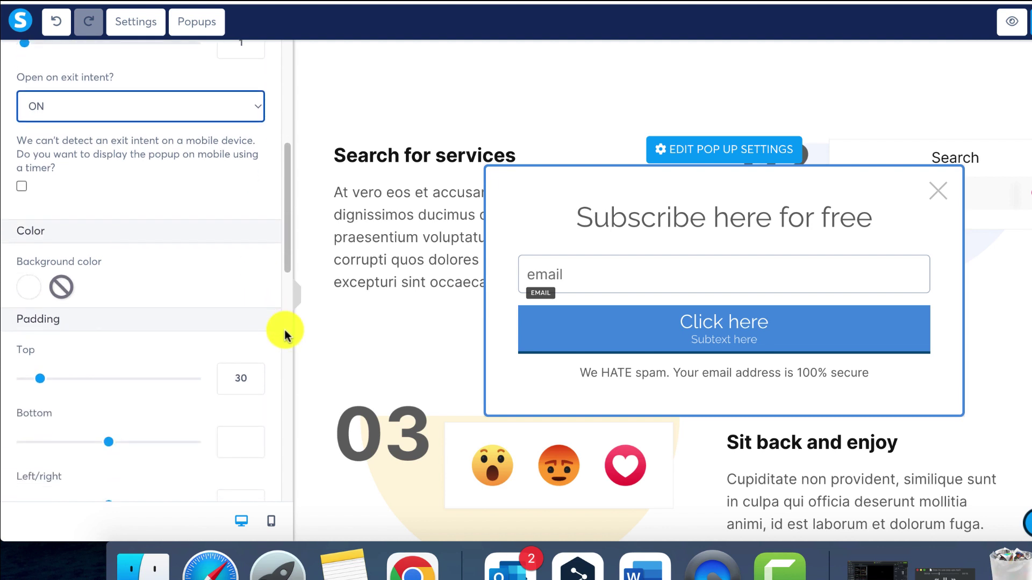
{"action": "scroll", "coordinate": [284, 330], "scroll_direction": "down", "scroll_amount": 1}
{"action": "left_click", "coordinate": [25, 275]}
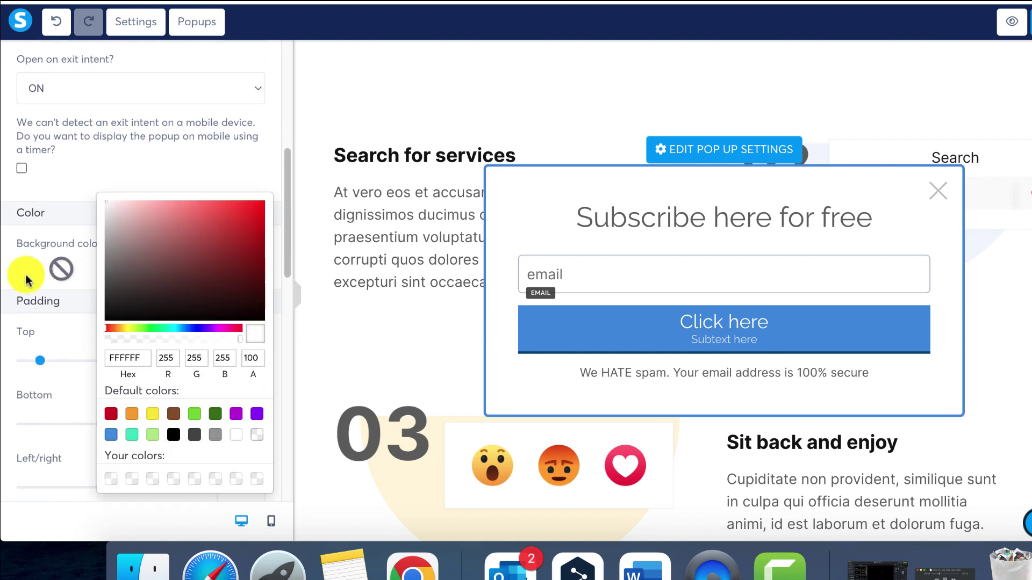
{"action": "left_click", "coordinate": [25, 275]}
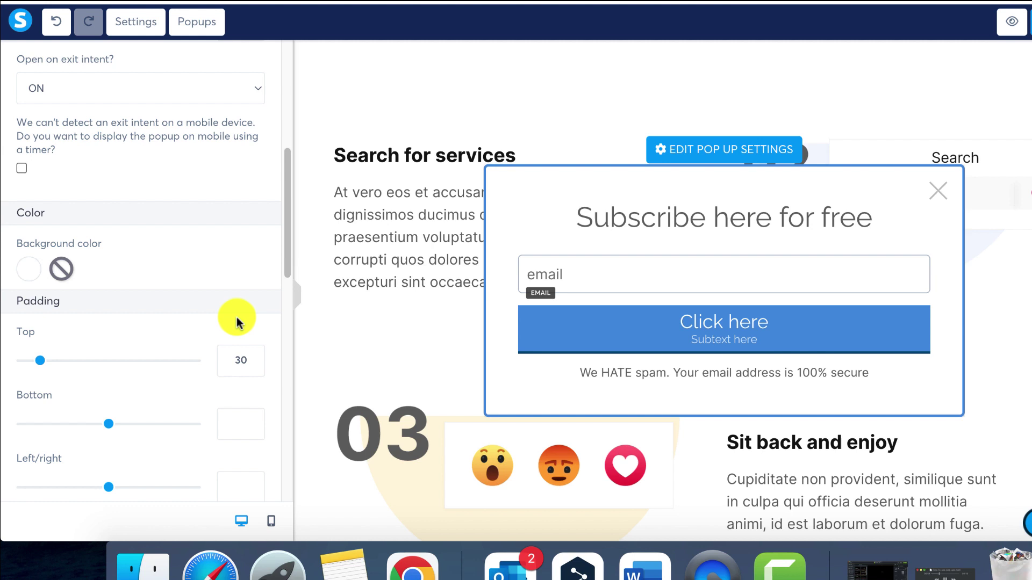
{"action": "scroll", "coordinate": [234, 314], "scroll_direction": "down", "scroll_amount": 2}
{"action": "scroll", "coordinate": [262, 407], "scroll_direction": "down", "scroll_amount": 4}
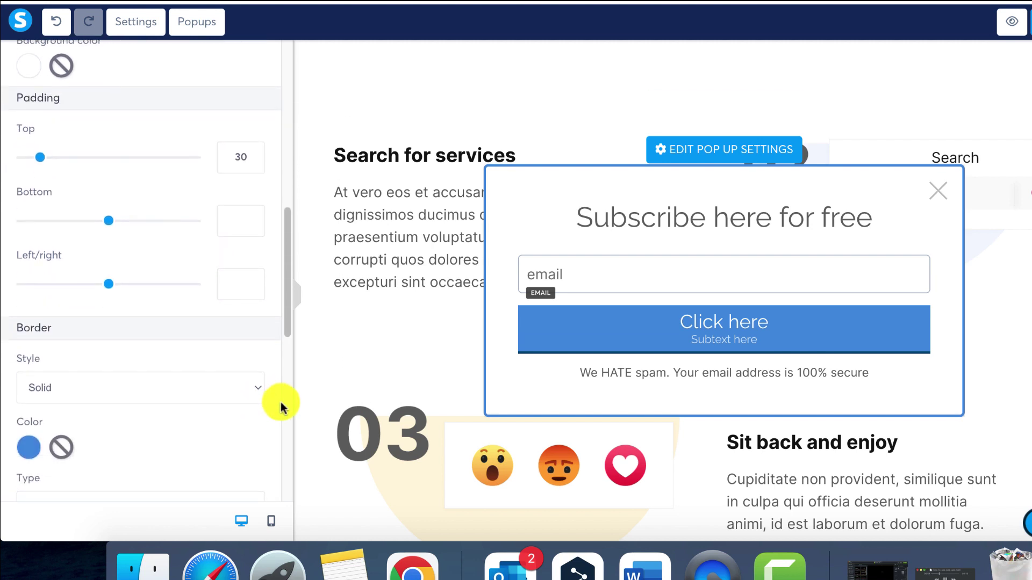
{"action": "scroll", "coordinate": [280, 402], "scroll_direction": "down", "scroll_amount": 2}
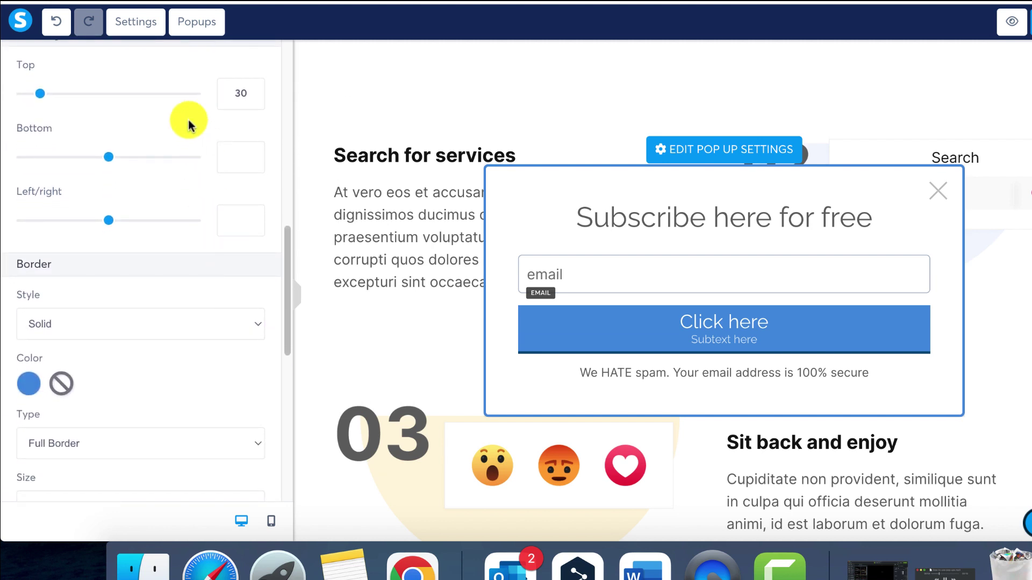
{"action": "left_click", "coordinate": [145, 30]}
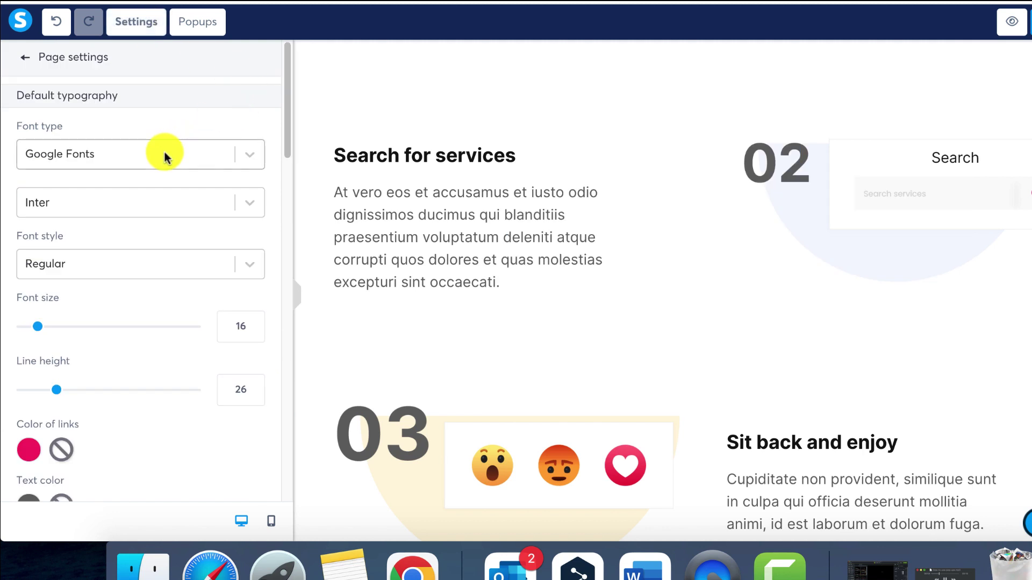
{"action": "scroll", "coordinate": [271, 199], "scroll_direction": "down", "scroll_amount": 1}
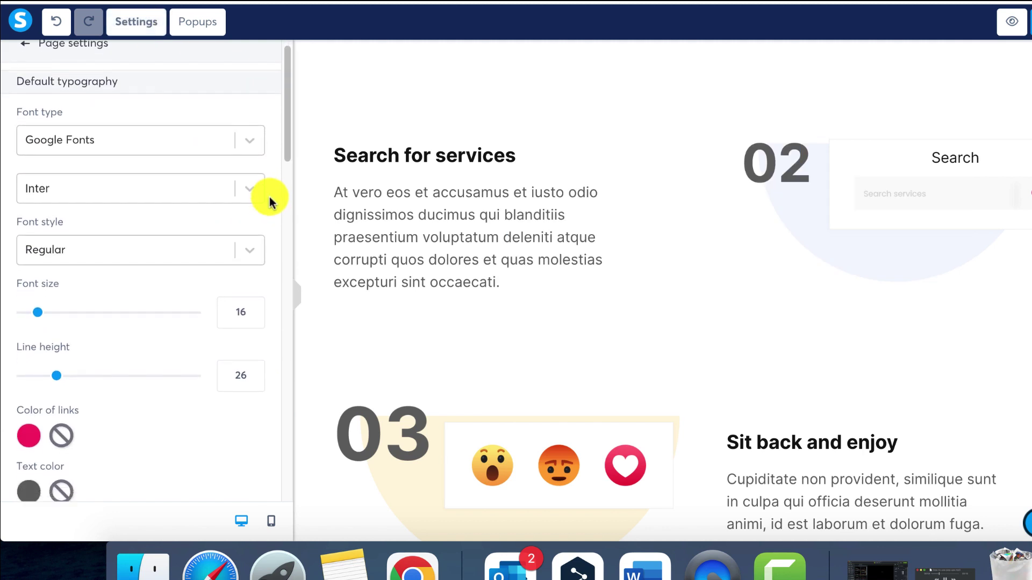
{"action": "scroll", "coordinate": [269, 197], "scroll_direction": "down", "scroll_amount": 2}
{"action": "scroll", "coordinate": [292, 272], "scroll_direction": "down", "scroll_amount": 1}
{"action": "scroll", "coordinate": [293, 270], "scroll_direction": "down", "scroll_amount": 1}
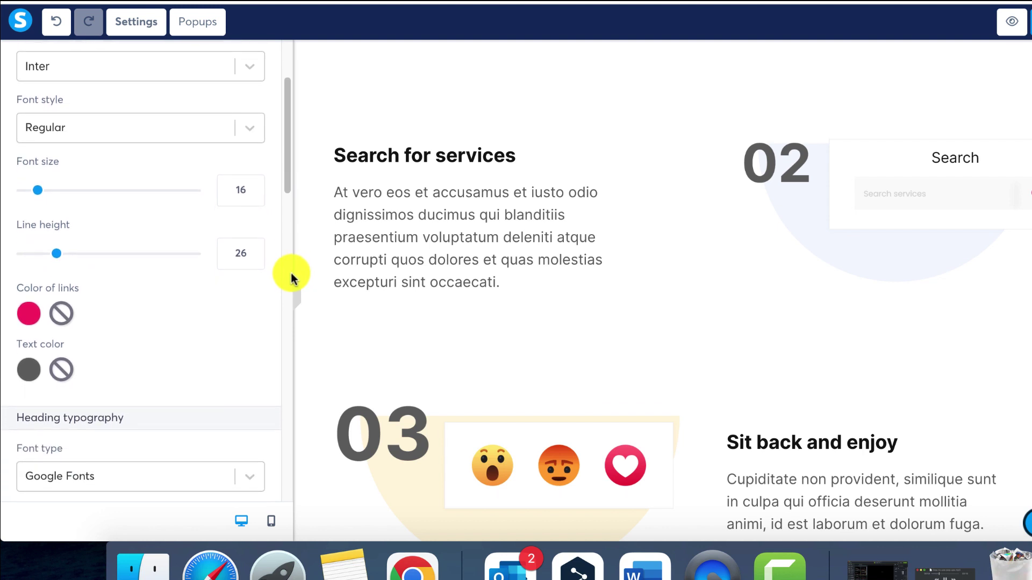
{"action": "scroll", "coordinate": [292, 273], "scroll_direction": "down", "scroll_amount": 1}
{"action": "scroll", "coordinate": [283, 299], "scroll_direction": "down", "scroll_amount": 2}
{"action": "scroll", "coordinate": [283, 300], "scroll_direction": "down", "scroll_amount": 2}
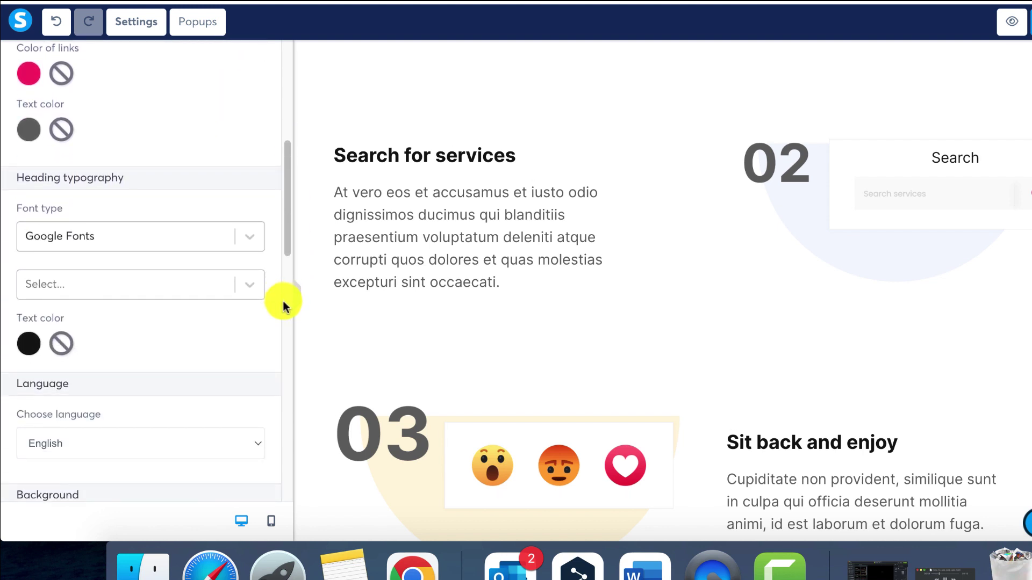
{"action": "scroll", "coordinate": [277, 316], "scroll_direction": "down", "scroll_amount": 1}
{"action": "scroll", "coordinate": [278, 318], "scroll_direction": "down", "scroll_amount": 3}
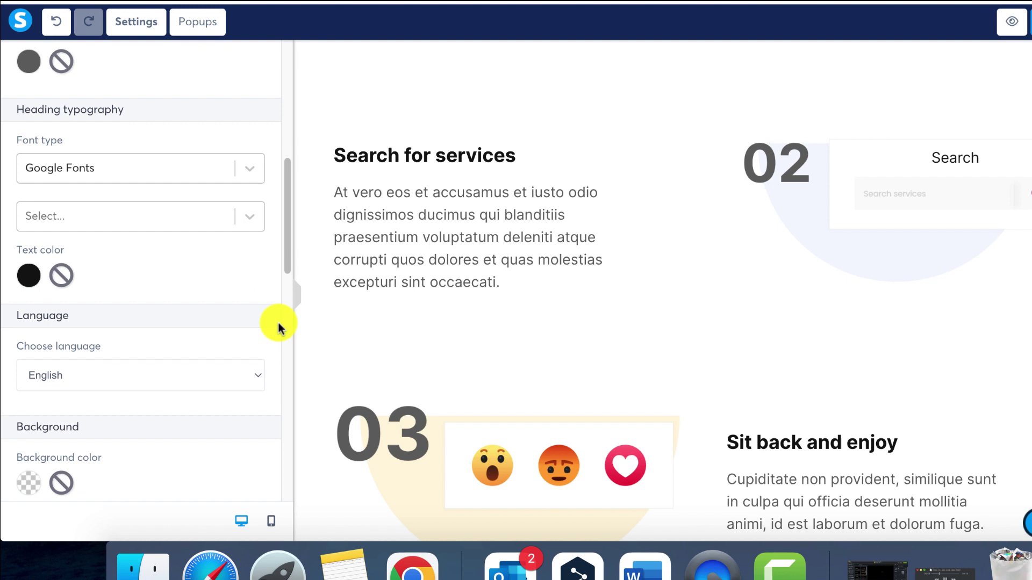
{"action": "scroll", "coordinate": [278, 322], "scroll_direction": "down", "scroll_amount": 1}
{"action": "scroll", "coordinate": [278, 323], "scroll_direction": "down", "scroll_amount": 1}
{"action": "left_click", "coordinate": [125, 284]}
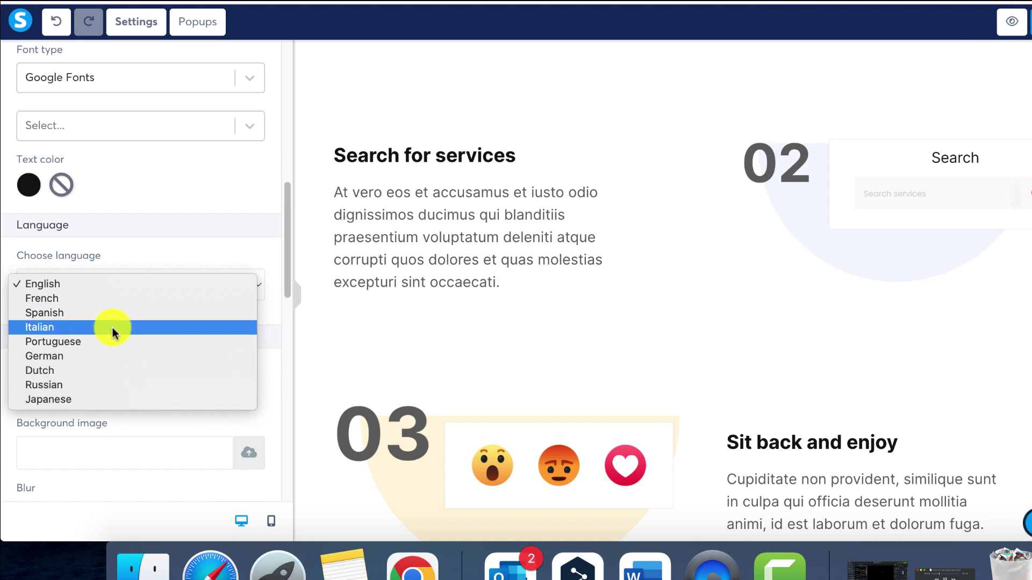
{"action": "left_click", "coordinate": [106, 285]}
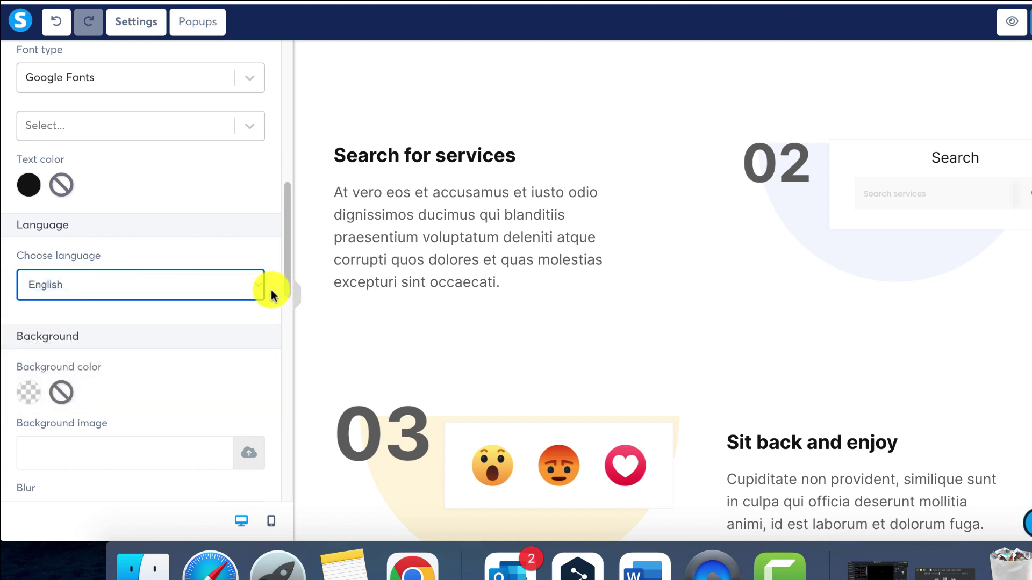
{"action": "scroll", "coordinate": [271, 295], "scroll_direction": "down", "scroll_amount": 2}
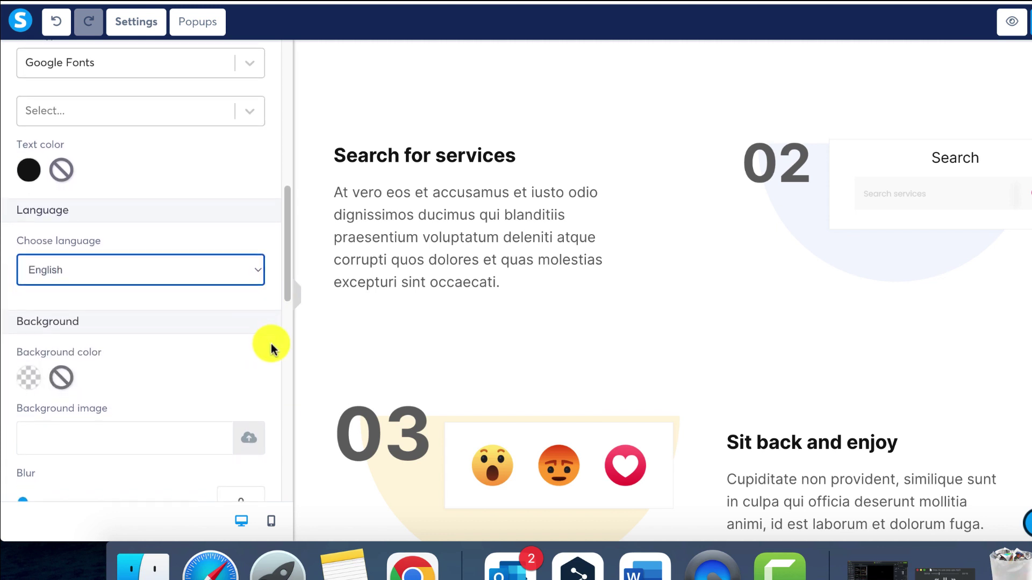
{"action": "scroll", "coordinate": [271, 347], "scroll_direction": "down", "scroll_amount": 1}
{"action": "scroll", "coordinate": [276, 342], "scroll_direction": "down", "scroll_amount": 3}
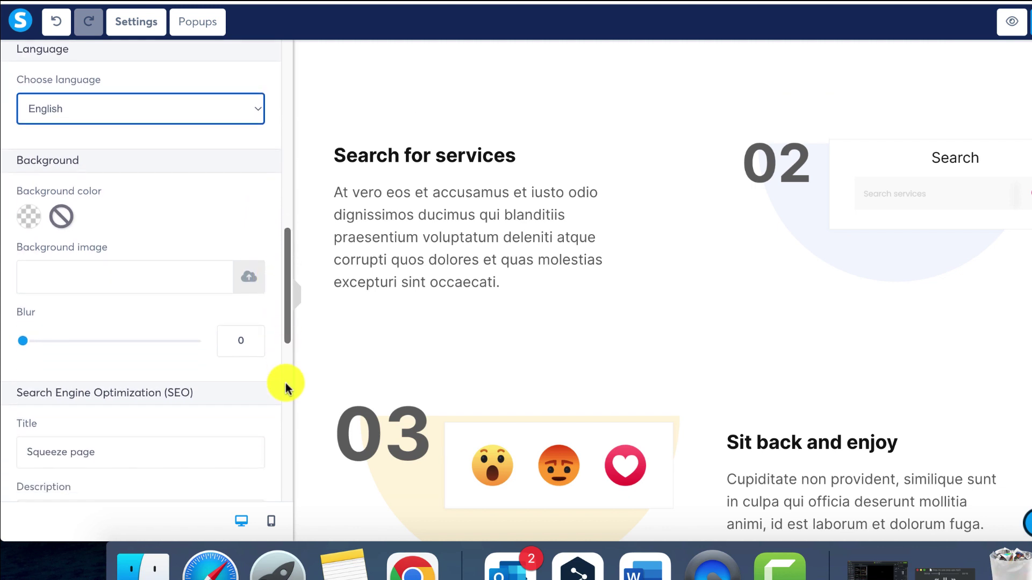
{"action": "scroll", "coordinate": [285, 383], "scroll_direction": "down", "scroll_amount": 1}
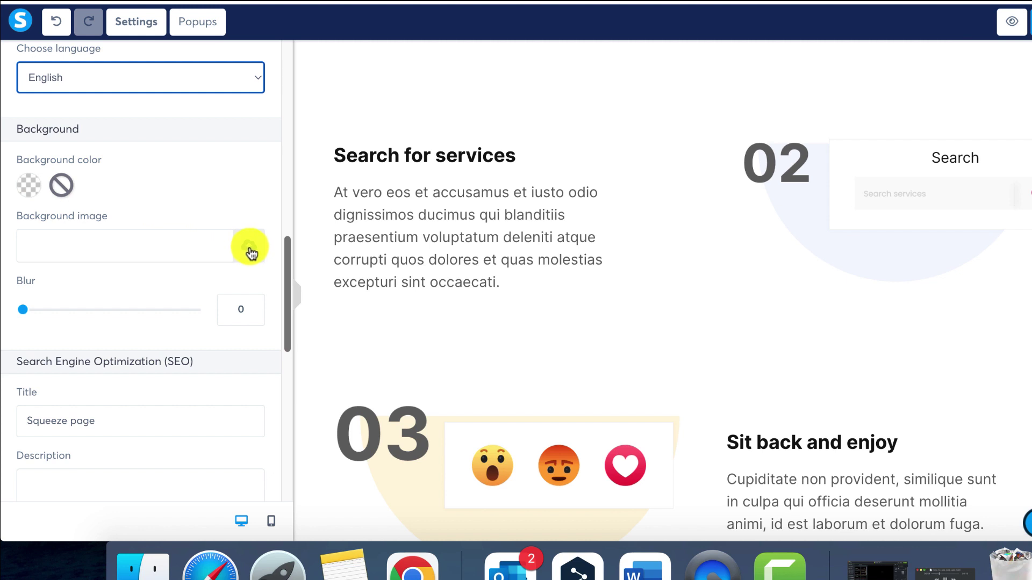
{"action": "scroll", "coordinate": [265, 346], "scroll_direction": "down", "scroll_amount": 1}
{"action": "scroll", "coordinate": [266, 350], "scroll_direction": "down", "scroll_amount": 2}
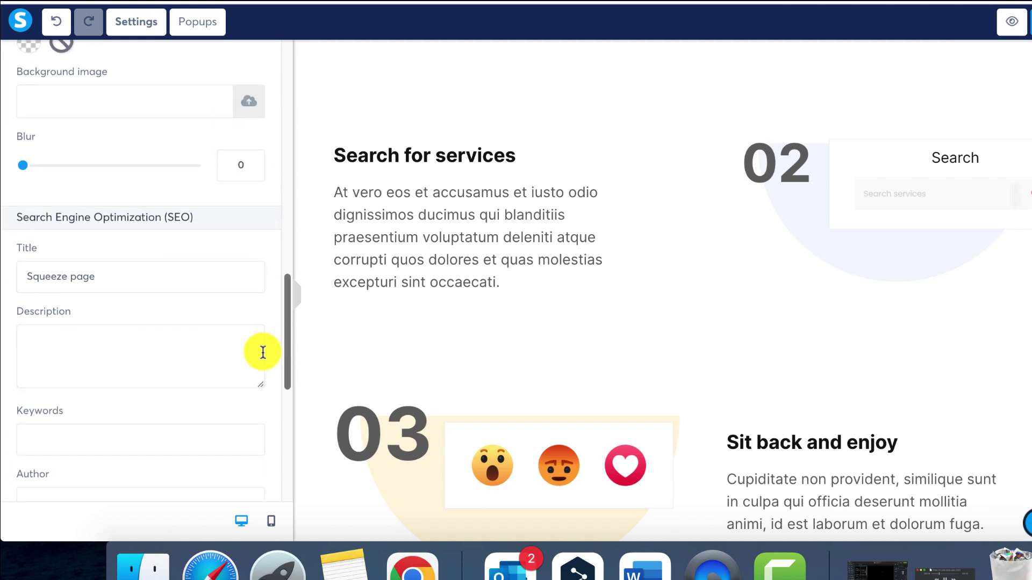
{"action": "scroll", "coordinate": [263, 352], "scroll_direction": "down", "scroll_amount": 2}
{"action": "scroll", "coordinate": [264, 352], "scroll_direction": "down", "scroll_amount": 1}
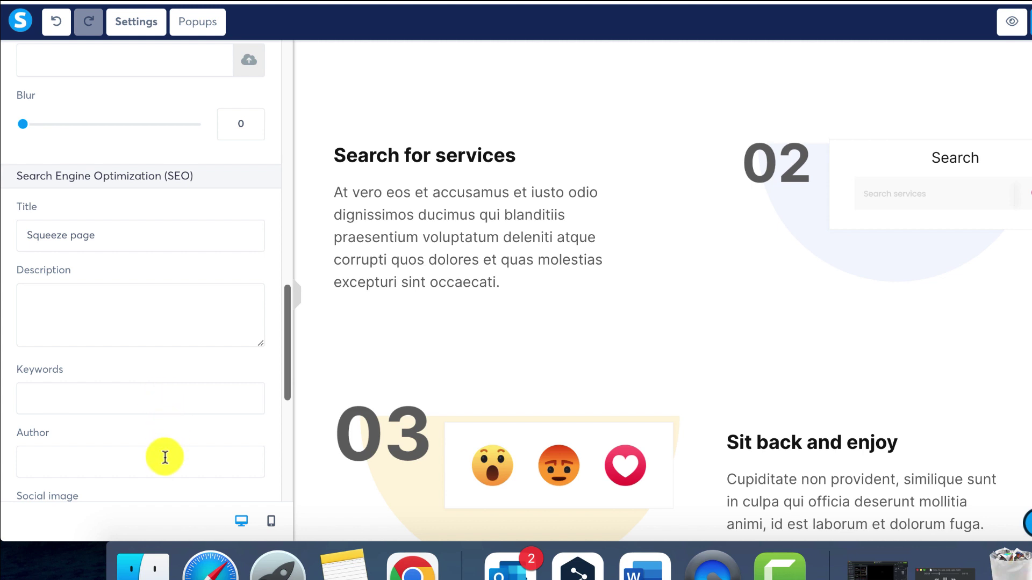
{"action": "scroll", "coordinate": [288, 421], "scroll_direction": "down", "scroll_amount": 5}
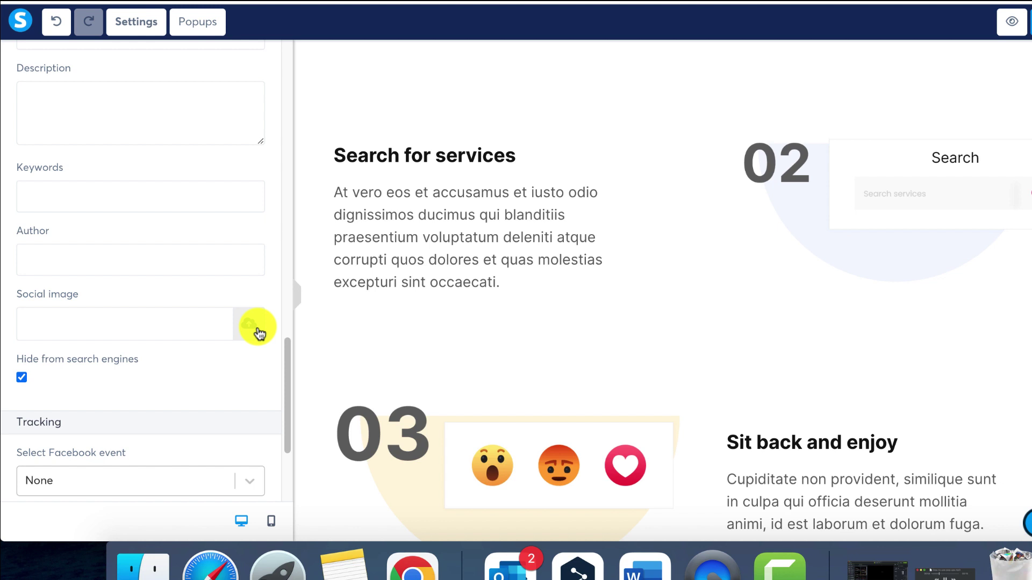
{"action": "left_click", "coordinate": [21, 381]}
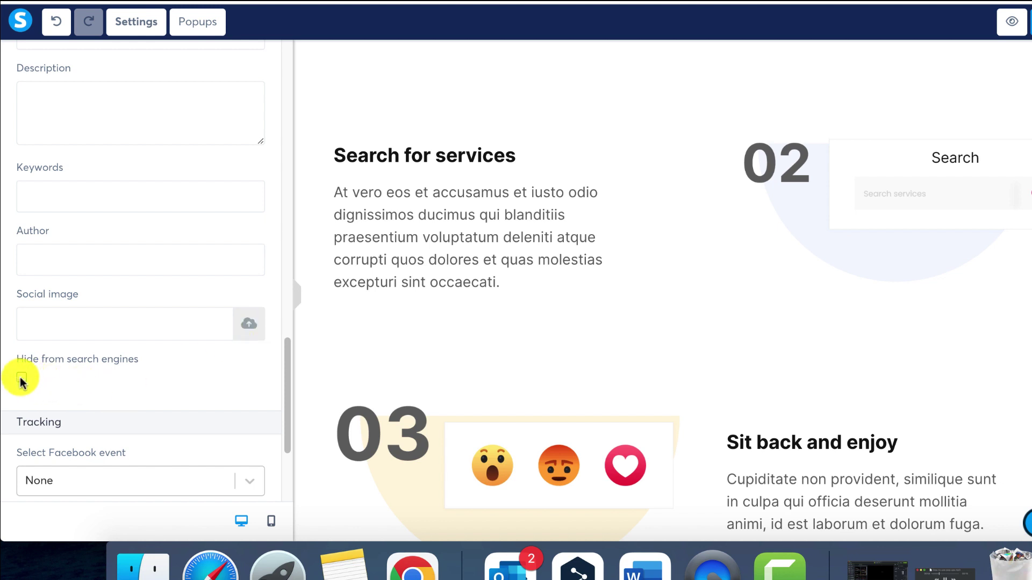
{"action": "left_click", "coordinate": [21, 381]}
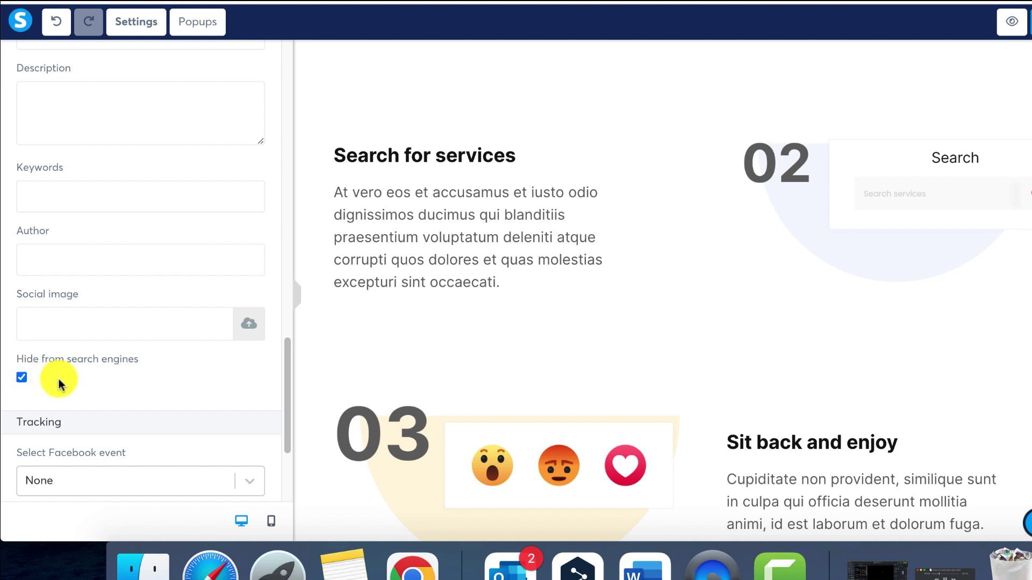
{"action": "scroll", "coordinate": [229, 393], "scroll_direction": "down", "scroll_amount": 3}
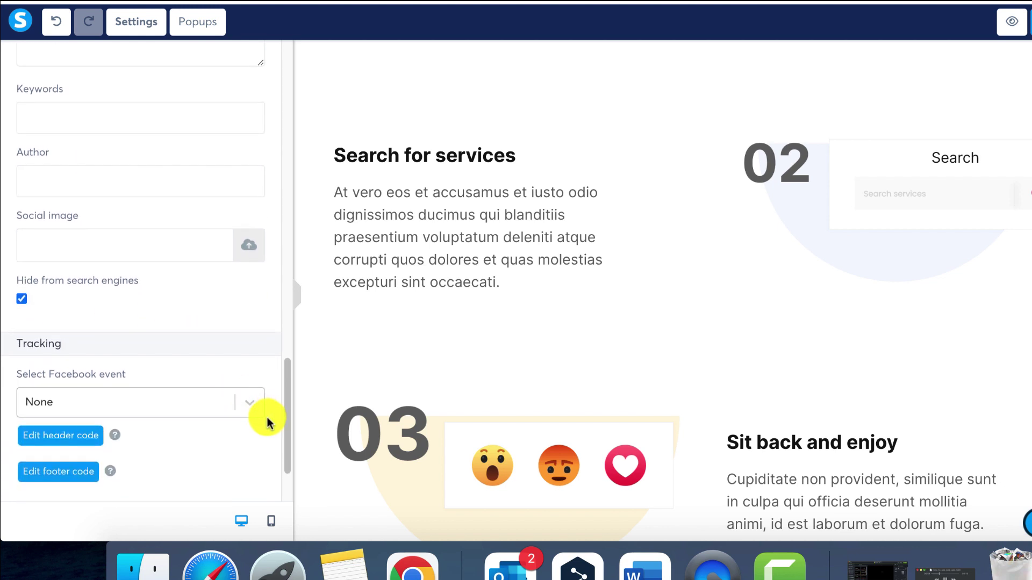
{"action": "scroll", "coordinate": [266, 415], "scroll_direction": "down", "scroll_amount": 1}
{"action": "scroll", "coordinate": [287, 427], "scroll_direction": "down", "scroll_amount": 2}
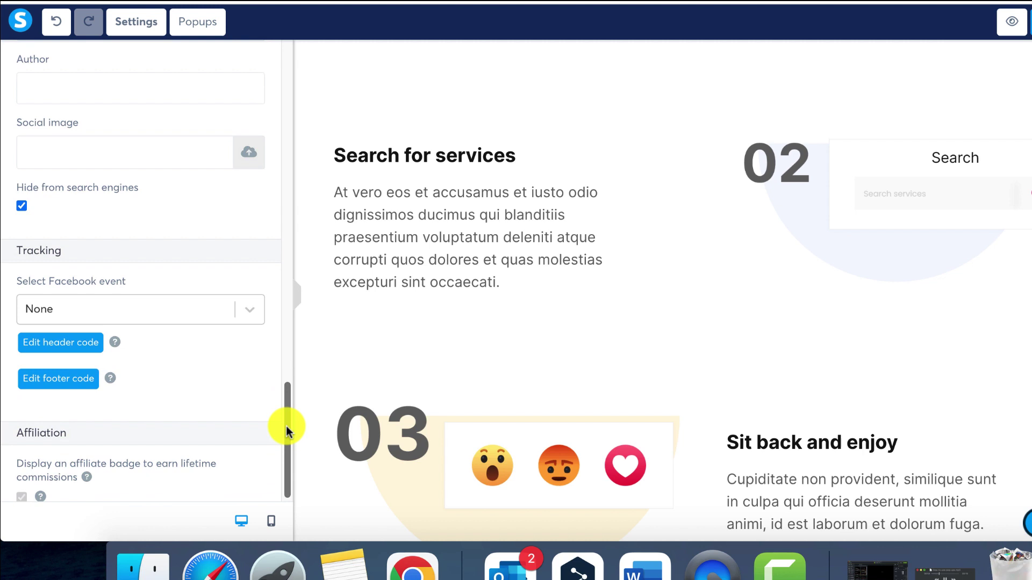
{"action": "left_click", "coordinate": [55, 349]}
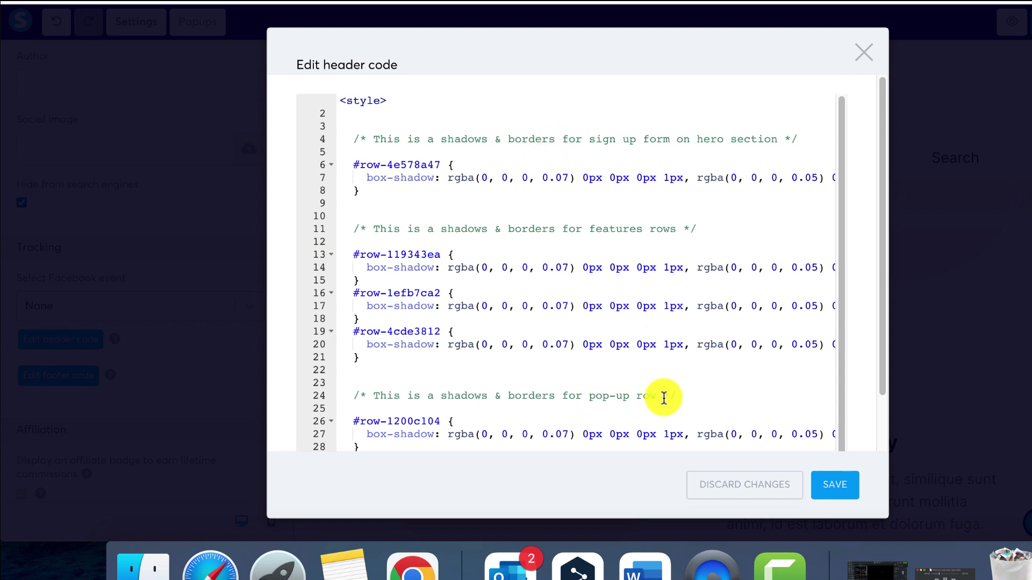
{"action": "left_click", "coordinate": [212, 427]}
{"action": "left_click", "coordinate": [34, 373]}
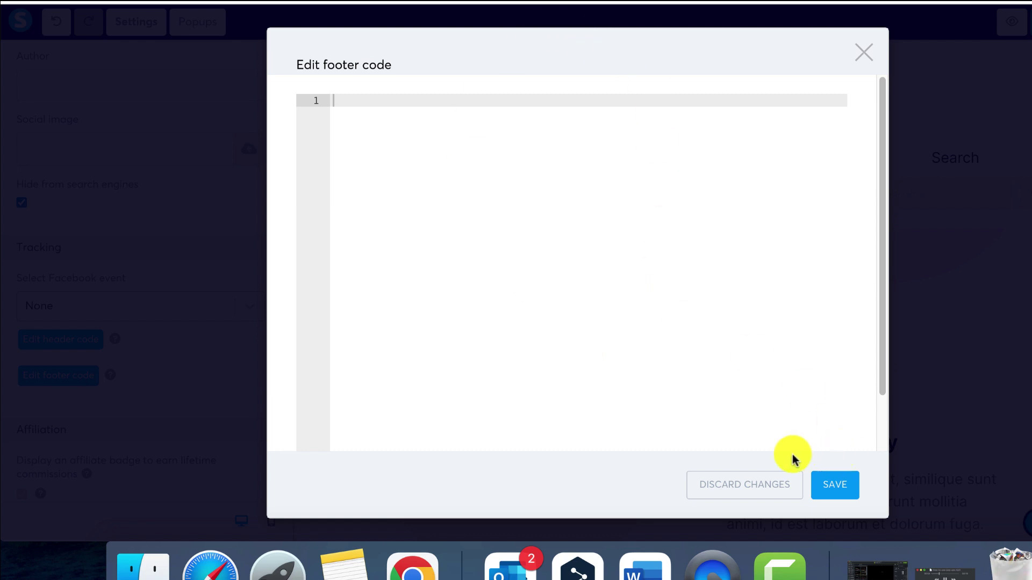
{"action": "left_click", "coordinate": [215, 298]}
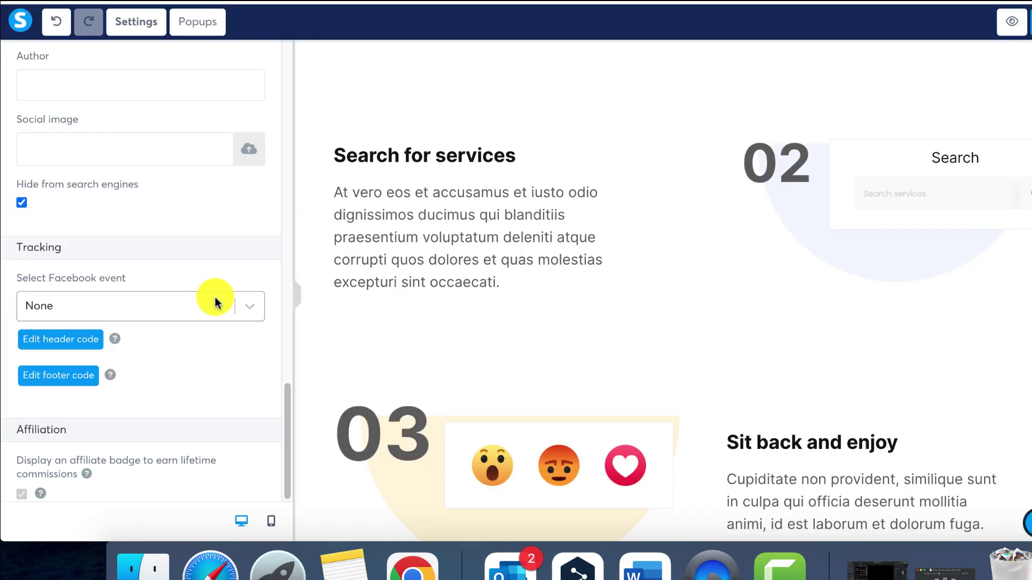
Tick 'Display an affiliate badge' so a 'Powered by systeme.io' badge appears on the page.
{"action": "left_click", "coordinate": [20, 493]}
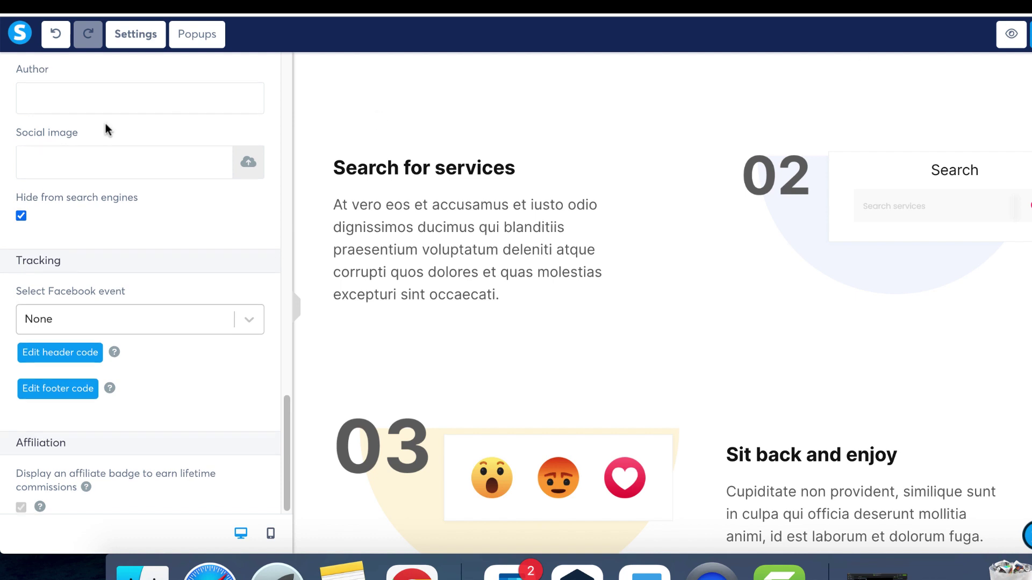
{"action": "scroll", "coordinate": [106, 129], "scroll_direction": "up", "scroll_amount": 2}
{"action": "scroll", "coordinate": [106, 130], "scroll_direction": "up", "scroll_amount": 5}
{"action": "scroll", "coordinate": [106, 130], "scroll_direction": "up", "scroll_amount": 5}
{"action": "scroll", "coordinate": [106, 129], "scroll_direction": "up", "scroll_amount": 5}
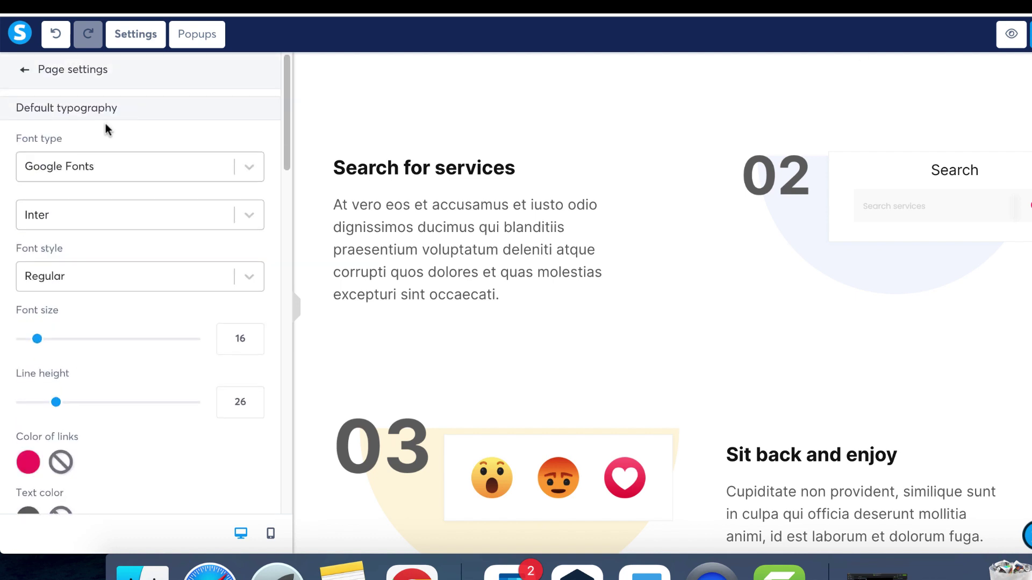